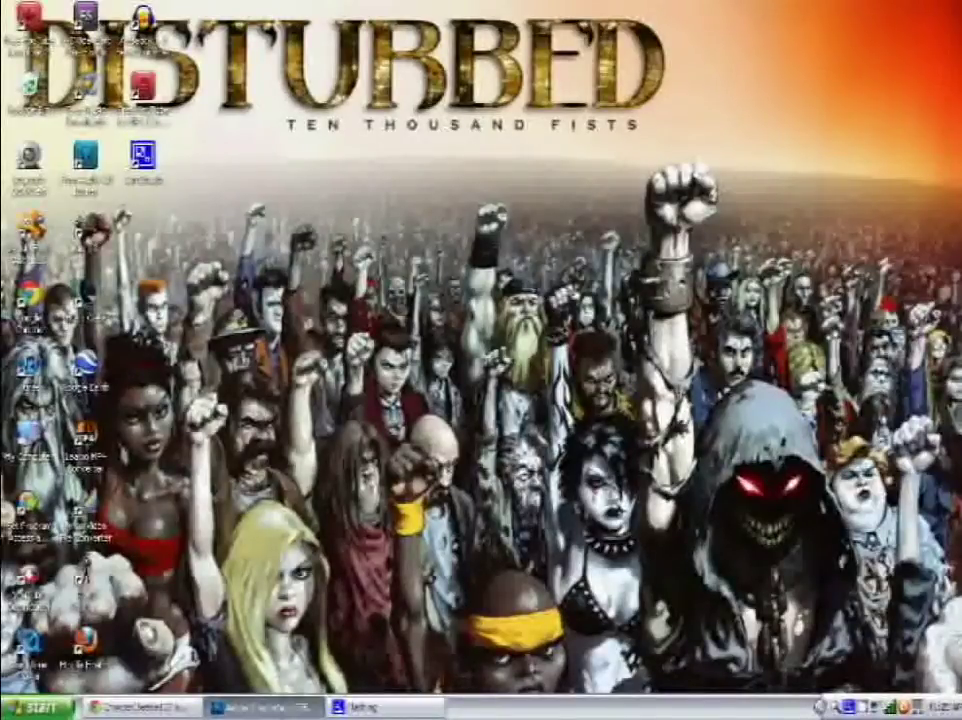
- Create a new blank white square document through File > New with the default settings
click(215, 708)
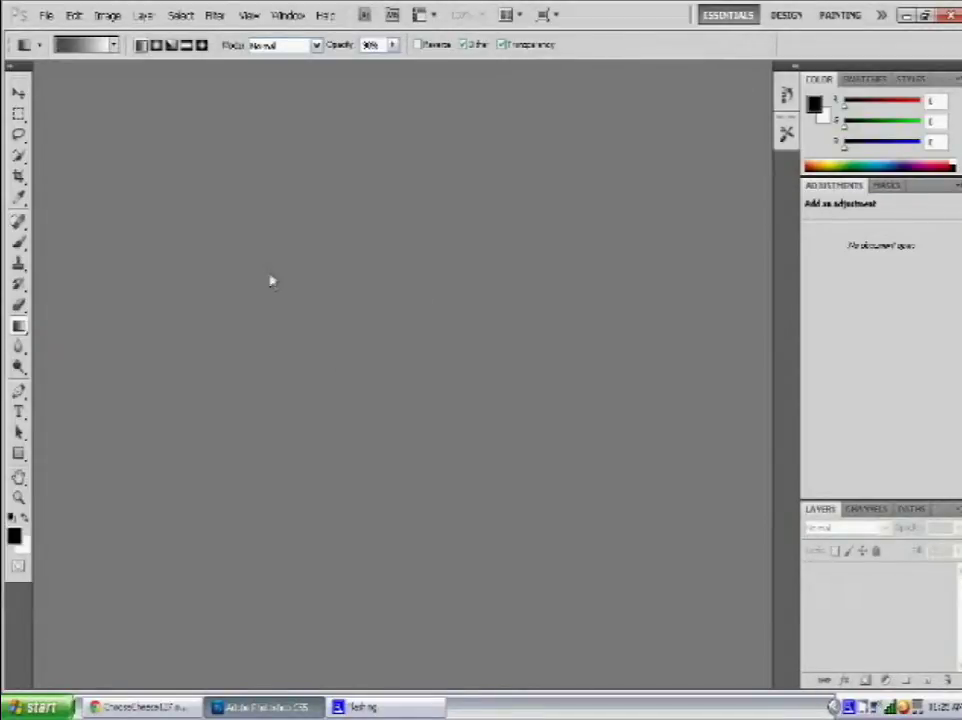
click(45, 16)
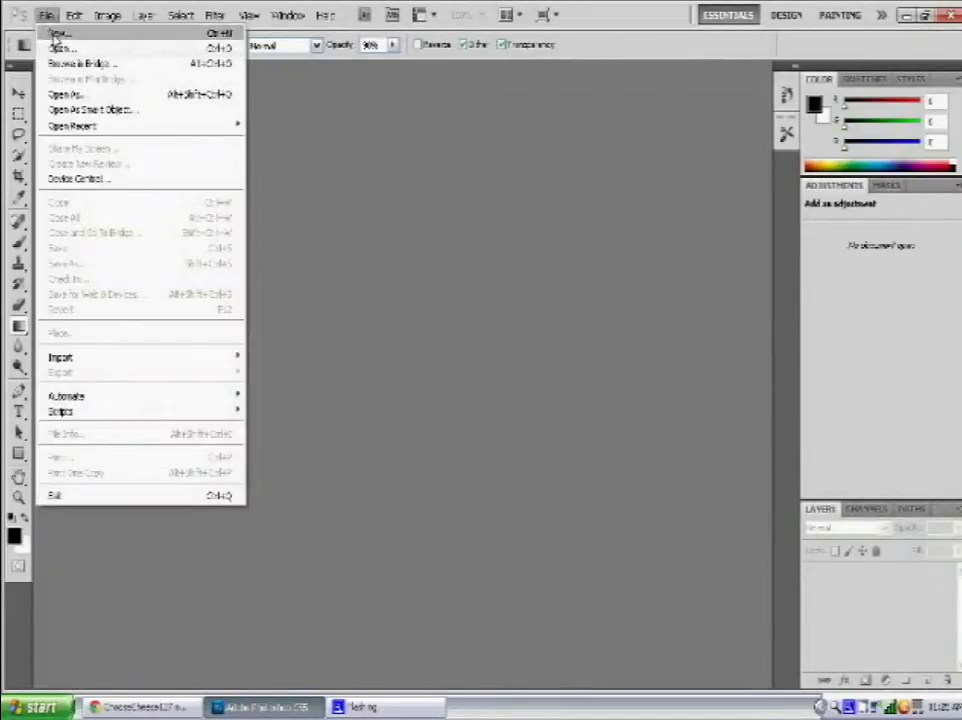
click(70, 49)
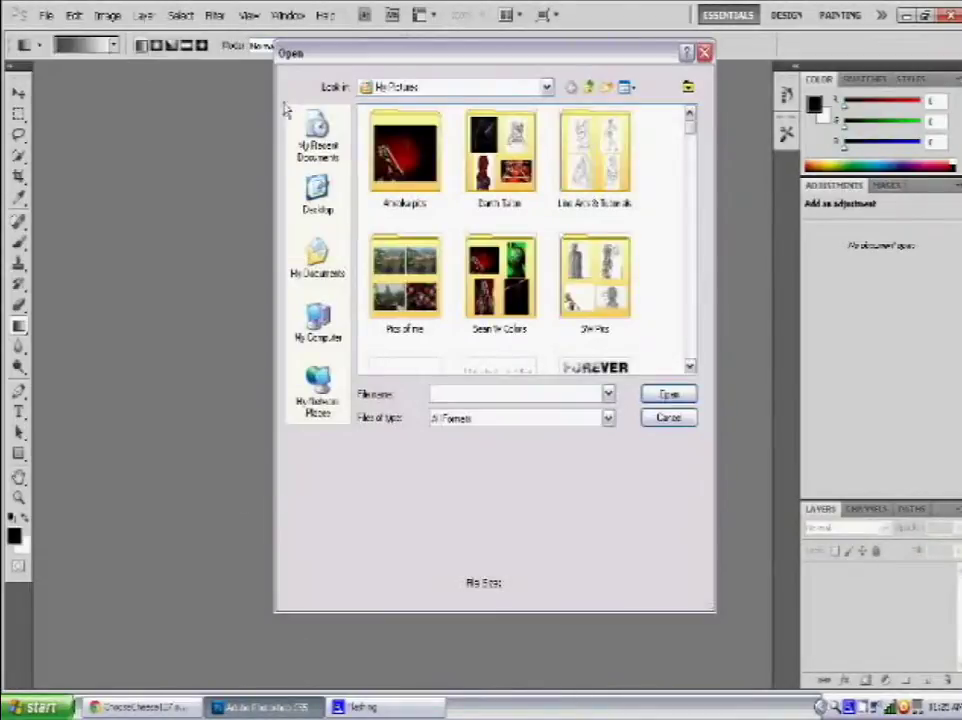
click(668, 414)
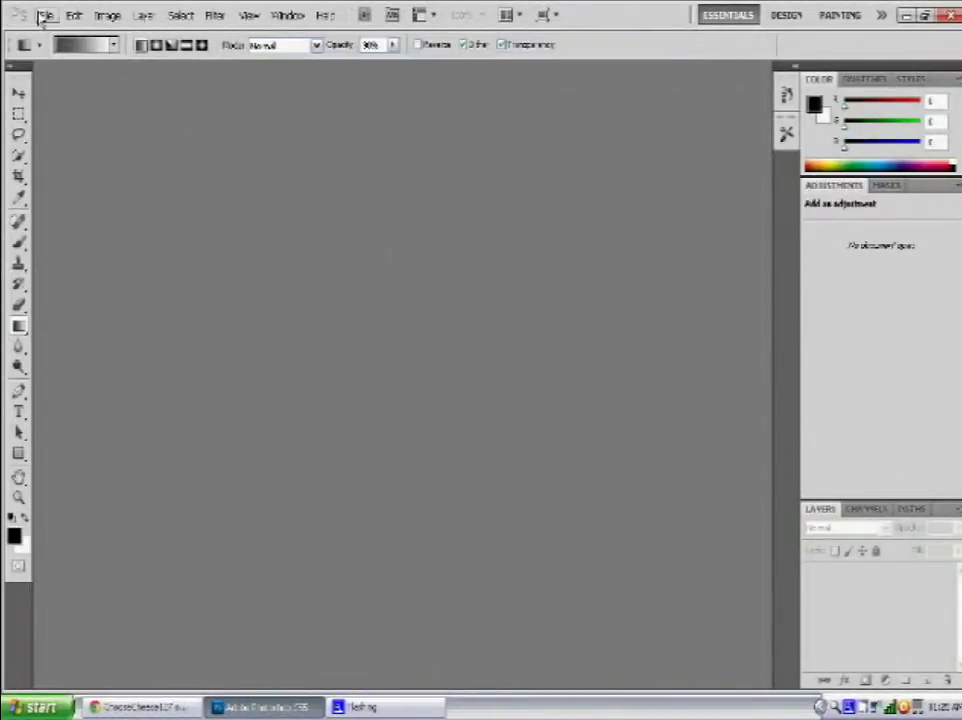
click(45, 16)
click(58, 33)
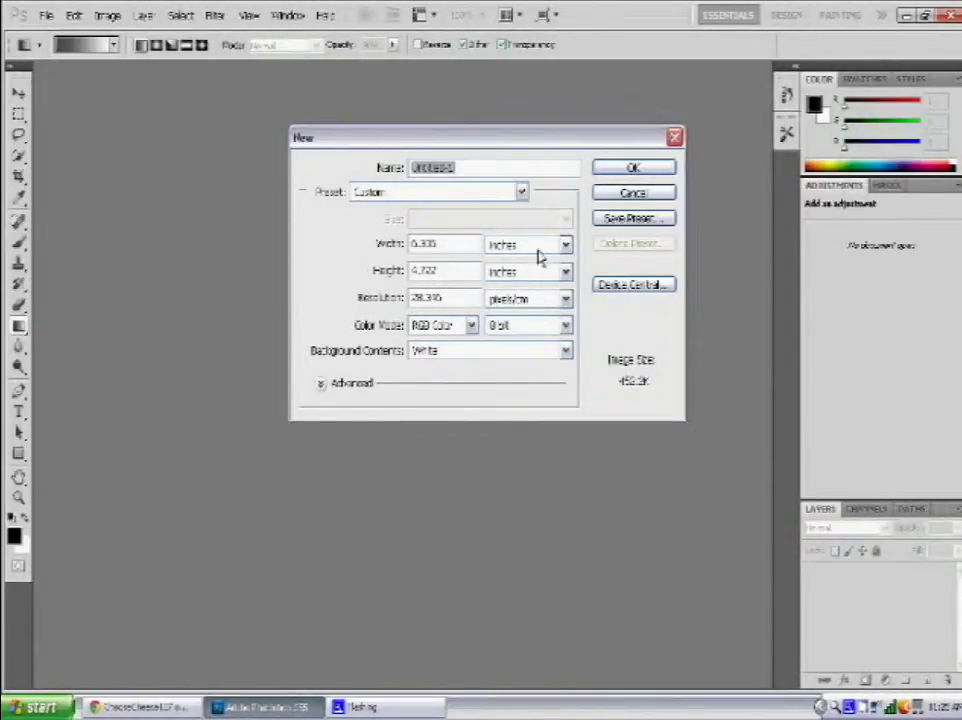
click(632, 168)
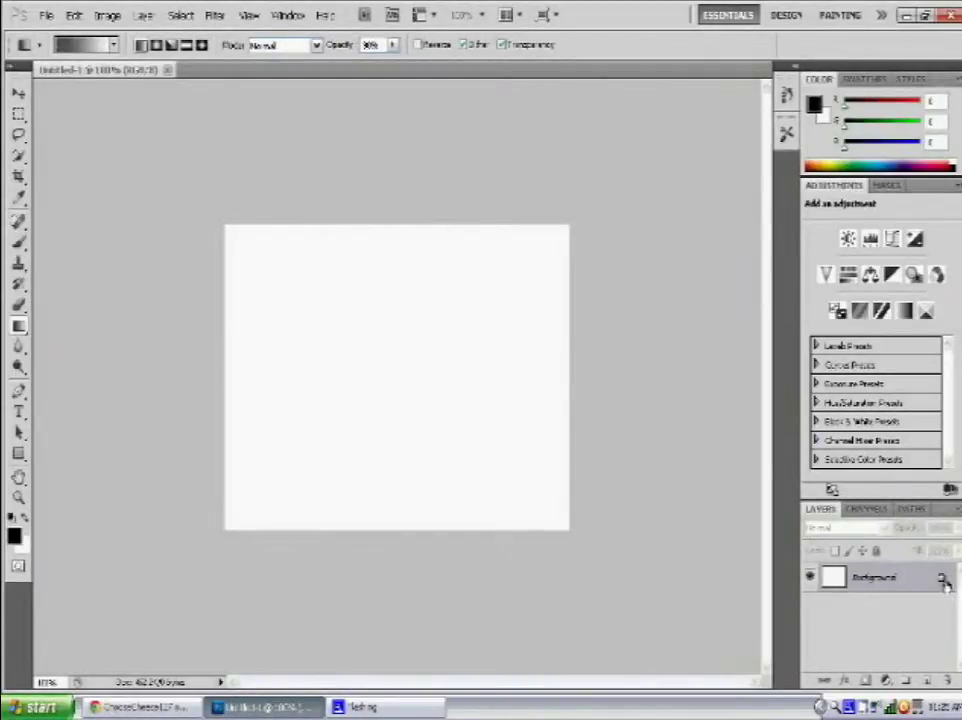
- Unlock the Background layer and drag a black-to-white gradient horizontally across the canvas
drag(943, 580, 946, 679)
click(116, 45)
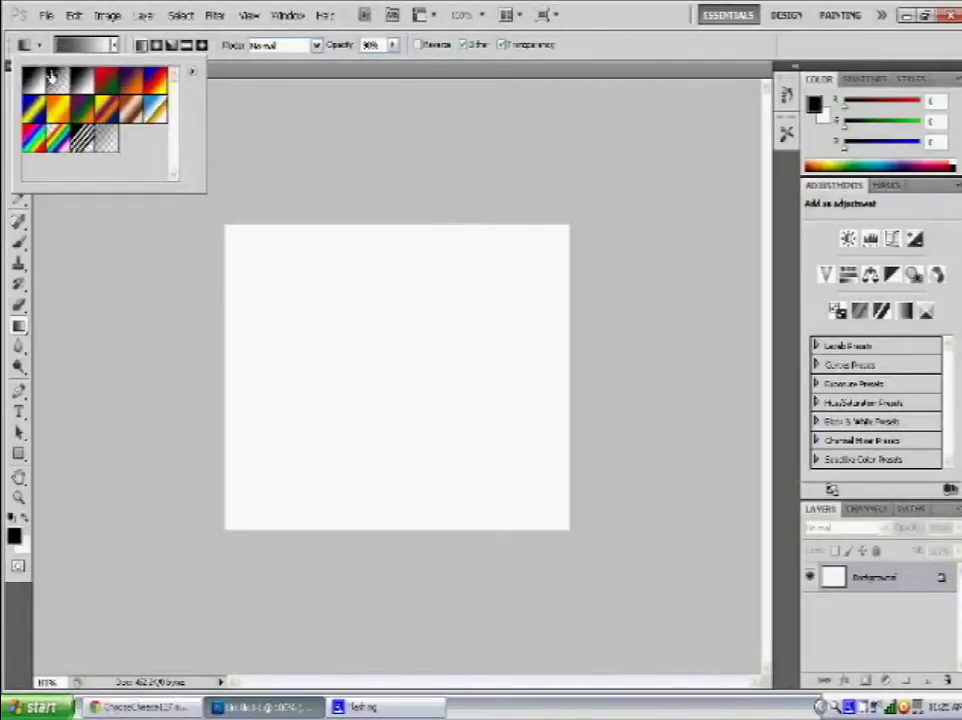
click(262, 123)
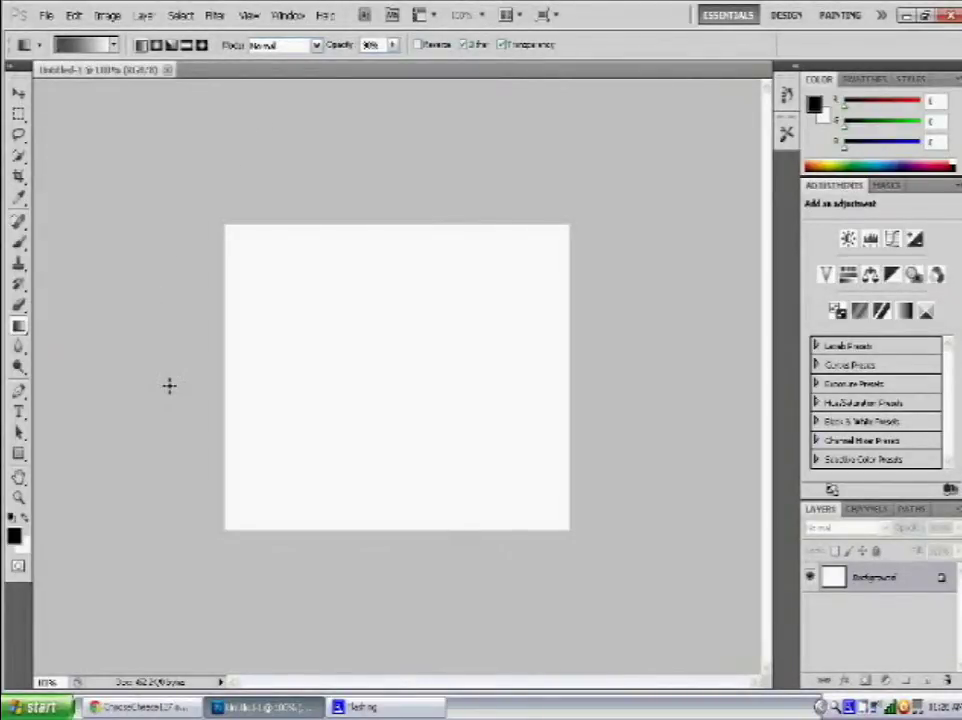
drag(169, 385, 687, 398)
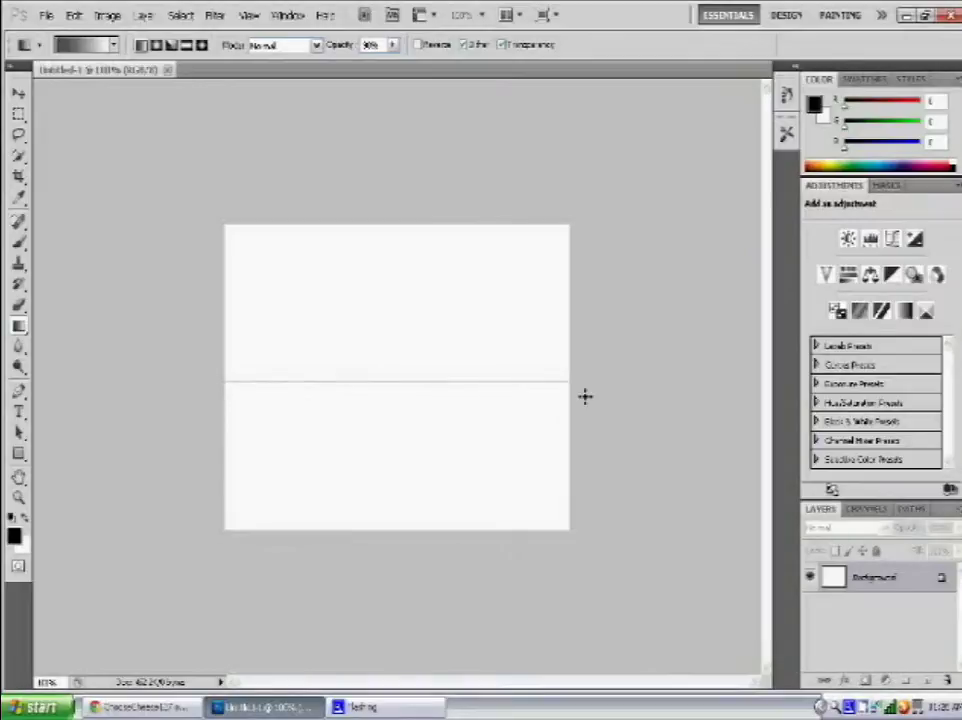
drag(701, 398, 695, 393)
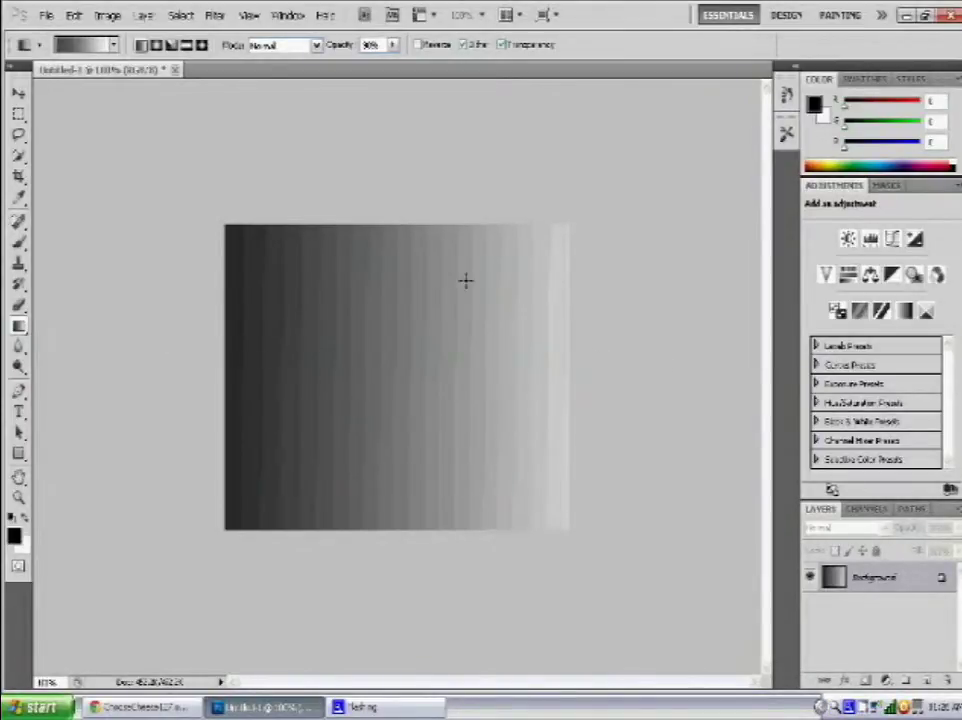
- Render Difference Clouds over the gradient, then invert the image with Ctrl+I
click(216, 20)
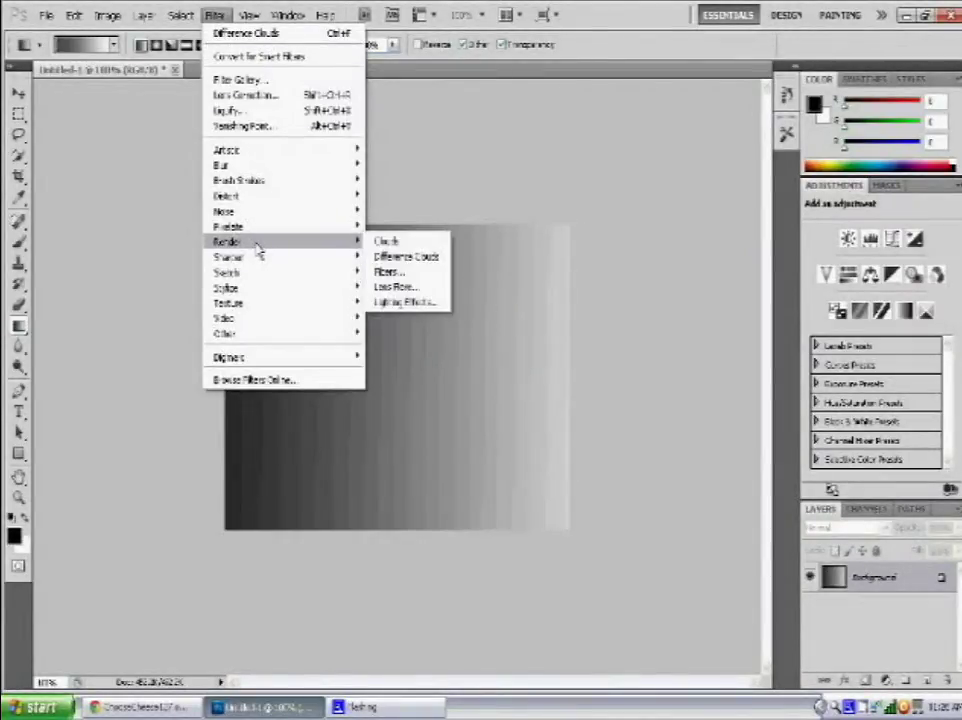
mouse_move(228, 241)
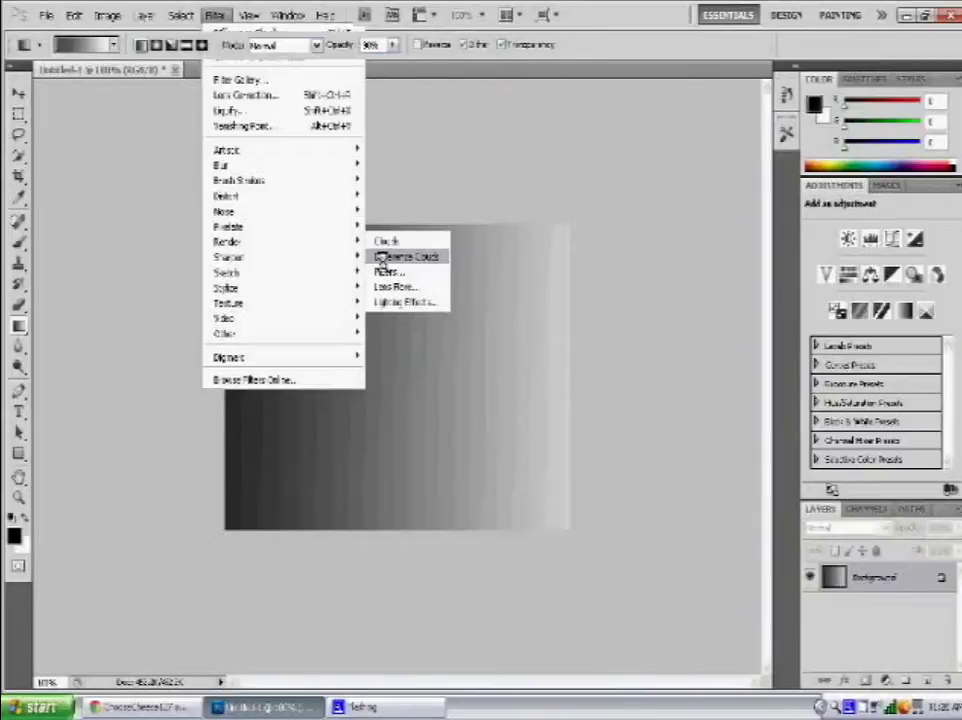
click(382, 257)
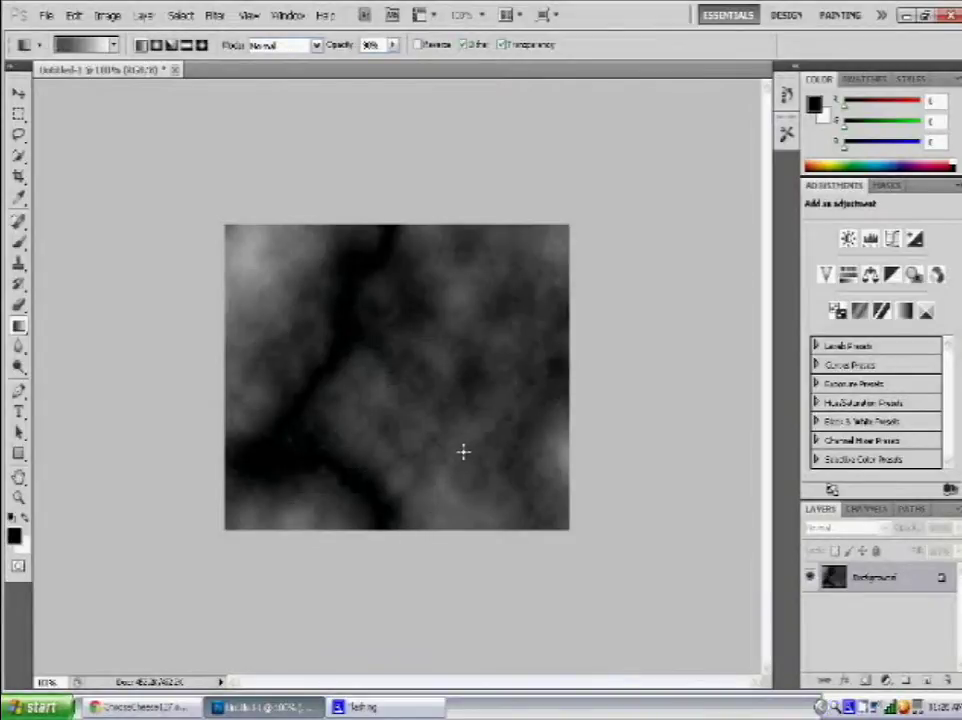
key(ctrl+i)
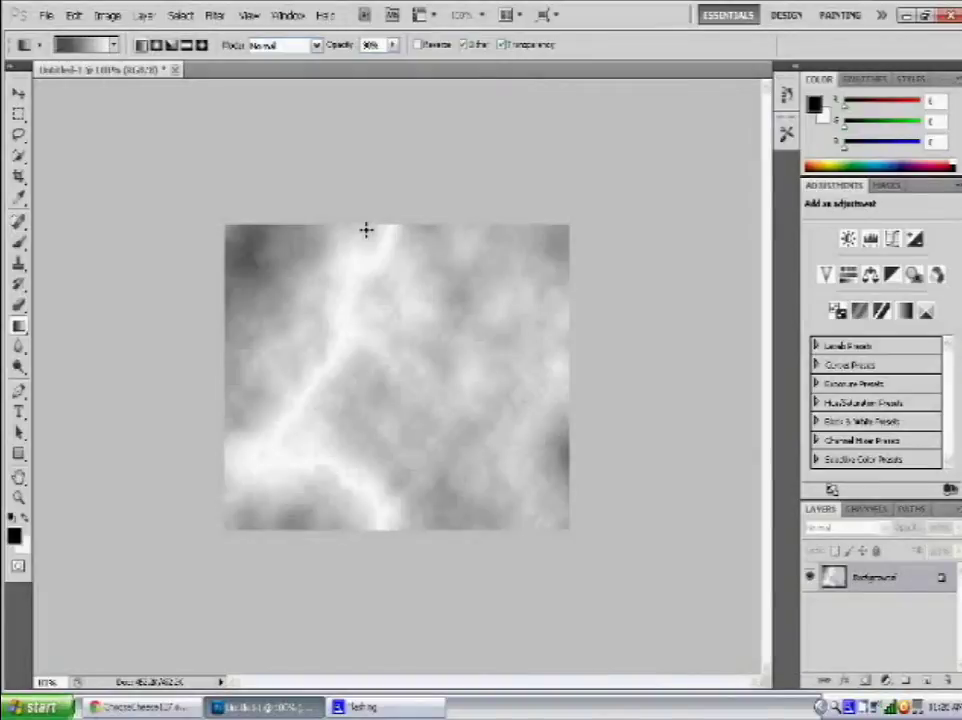
- Apply Levels with the black and midtone sliders pushed far right, leaving a thin white bolt on black
click(148, 16)
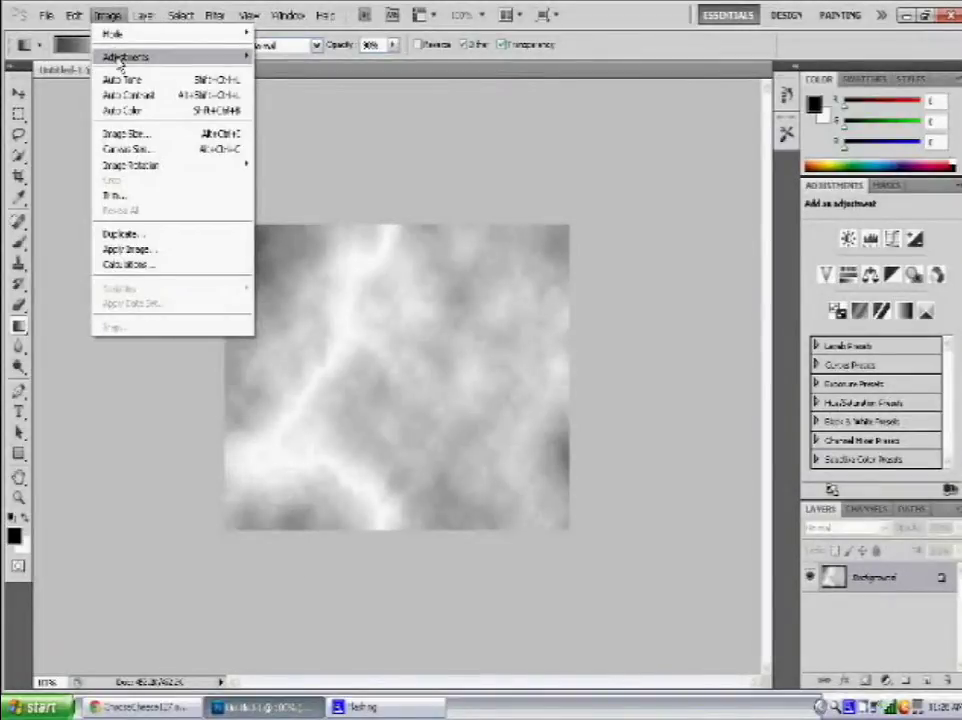
mouse_move(126, 57)
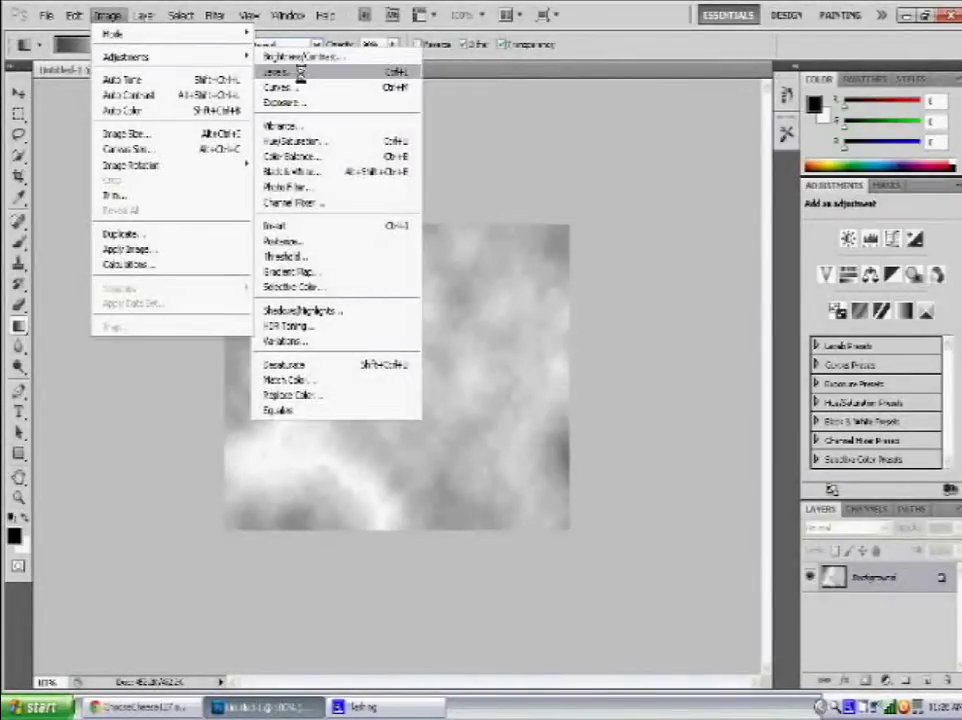
click(299, 74)
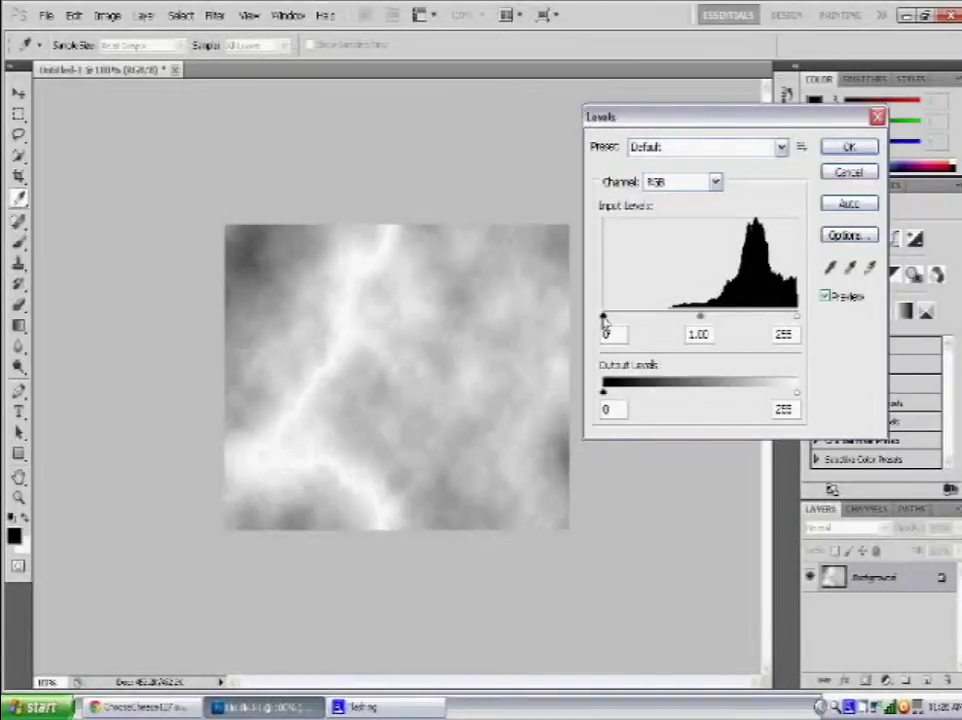
drag(604, 318, 772, 318)
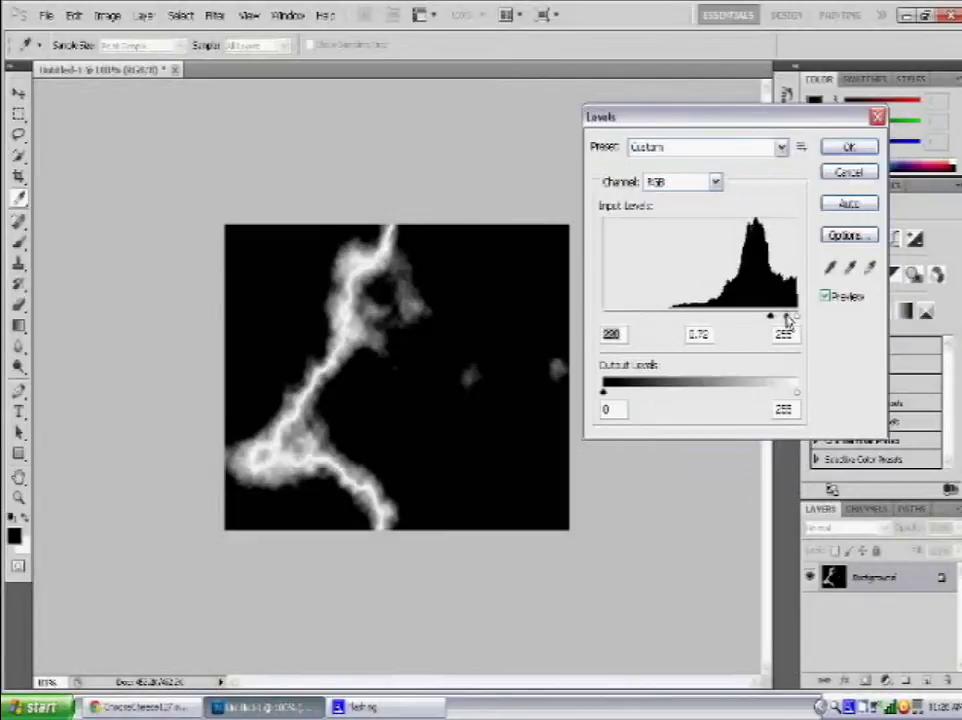
drag(786, 318, 791, 318)
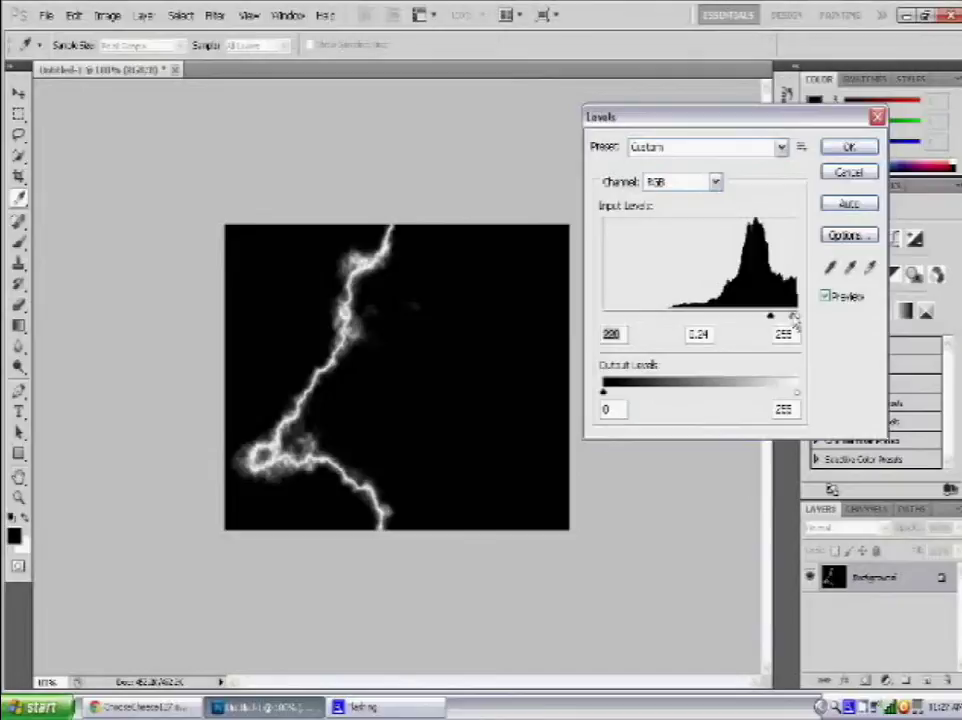
key(Tab)
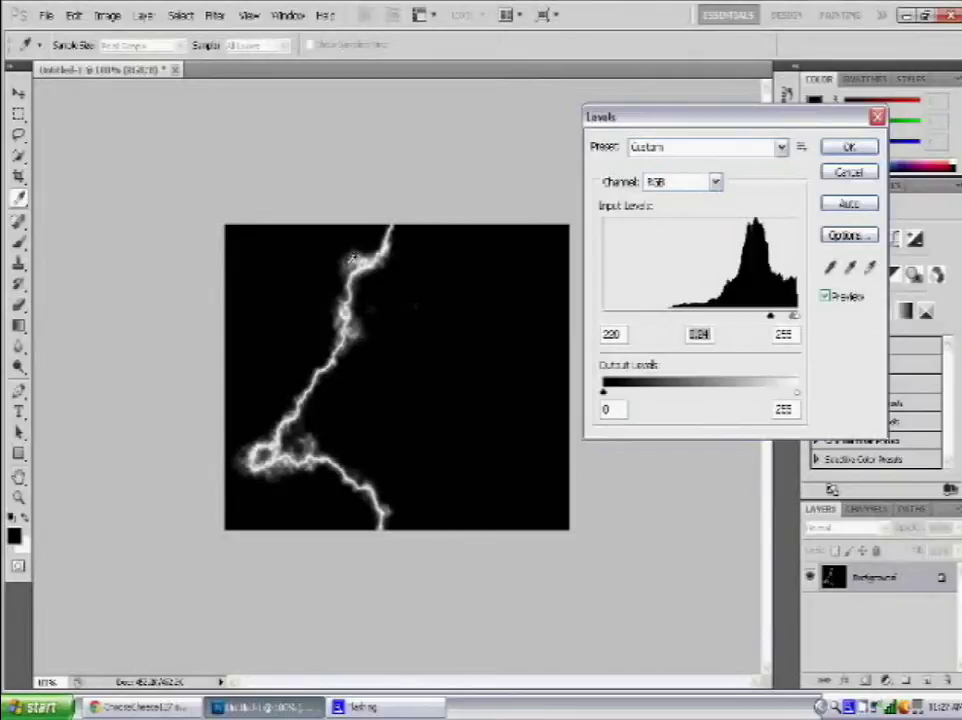
click(847, 148)
key(g)
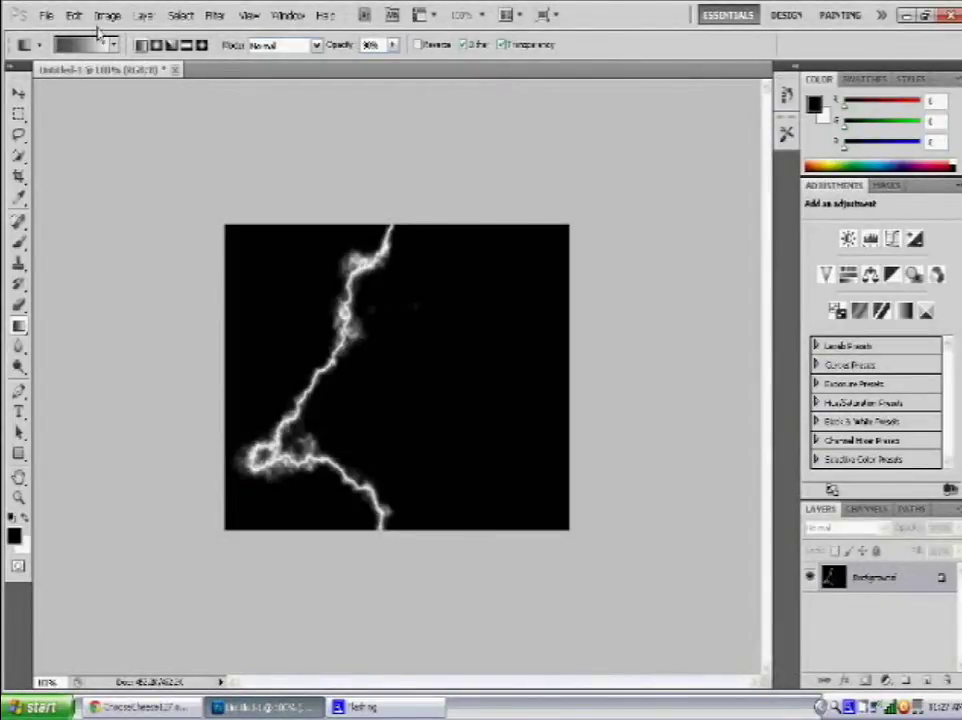
click(107, 16)
mouse_move(126, 57)
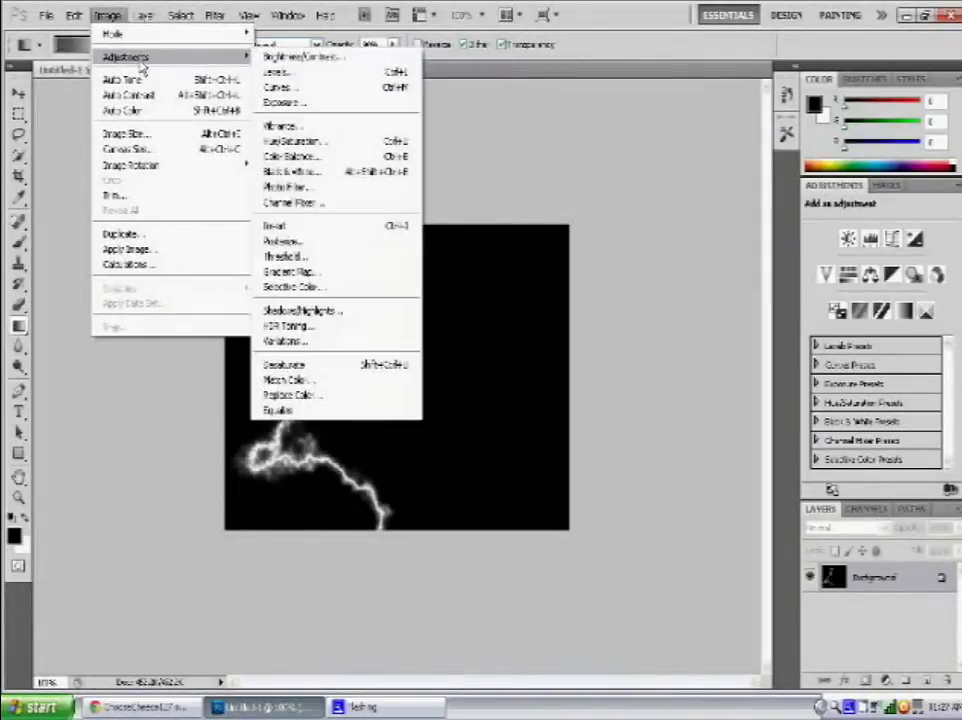
- In Color Balance, shift the midtones toward cyan with a little blue
click(313, 160)
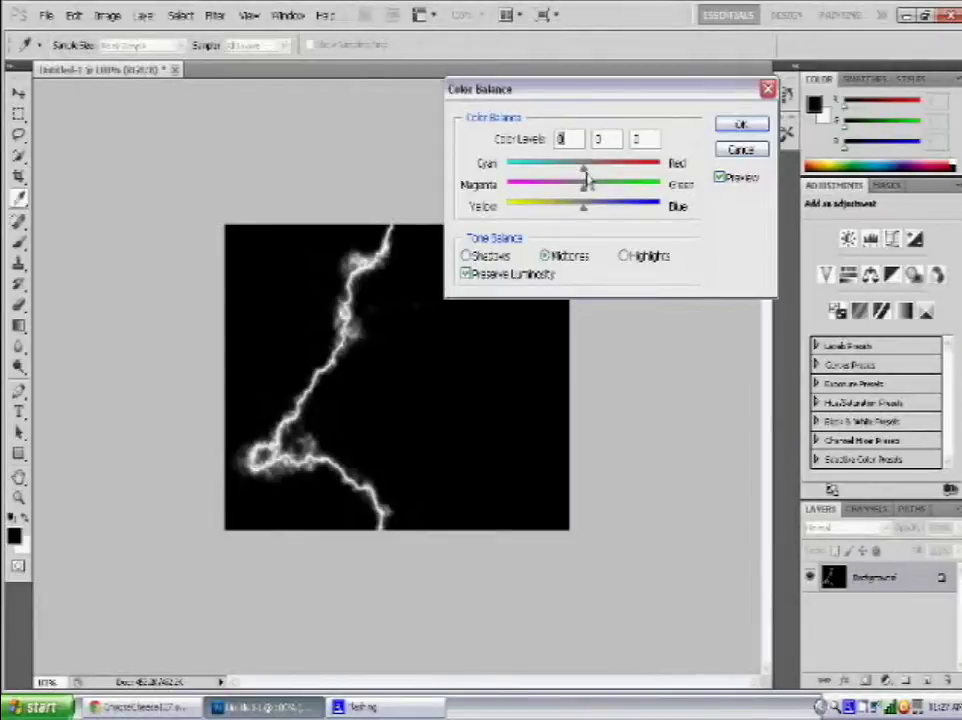
drag(583, 166, 496, 167)
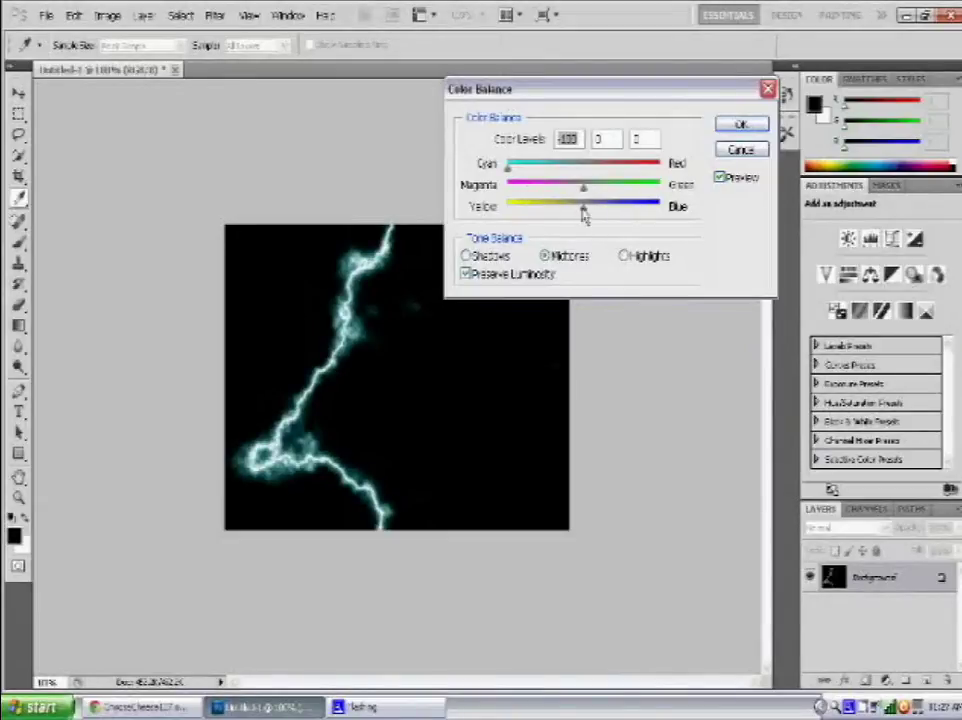
drag(583, 206, 628, 214)
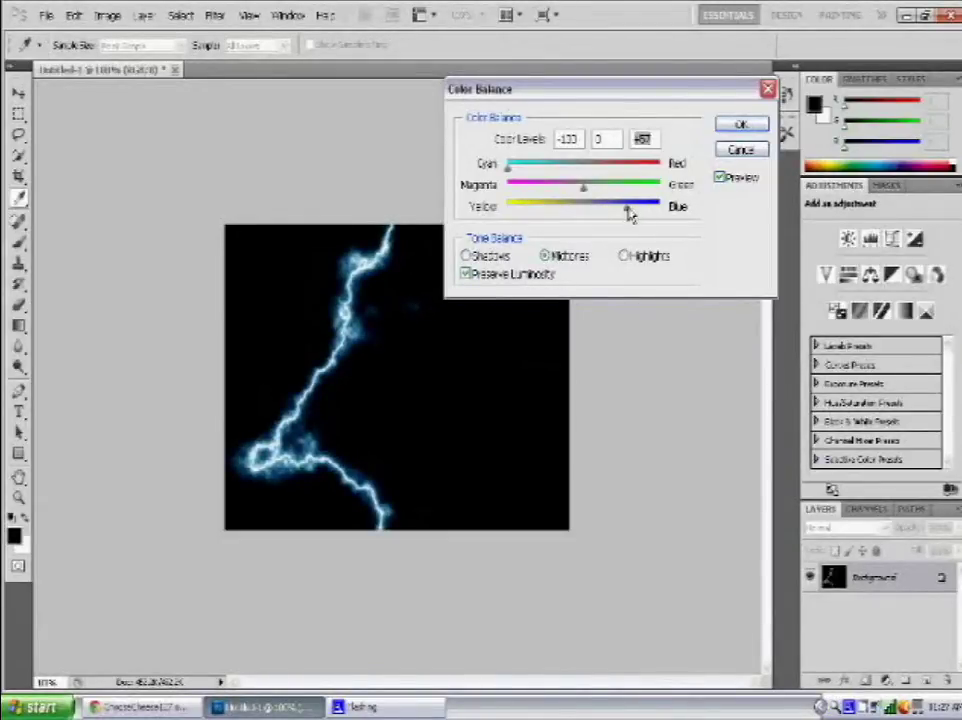
drag(629, 214, 609, 217)
- Shift the highlights toward cyan with a touch of blue and apply the Color Balance
click(626, 256)
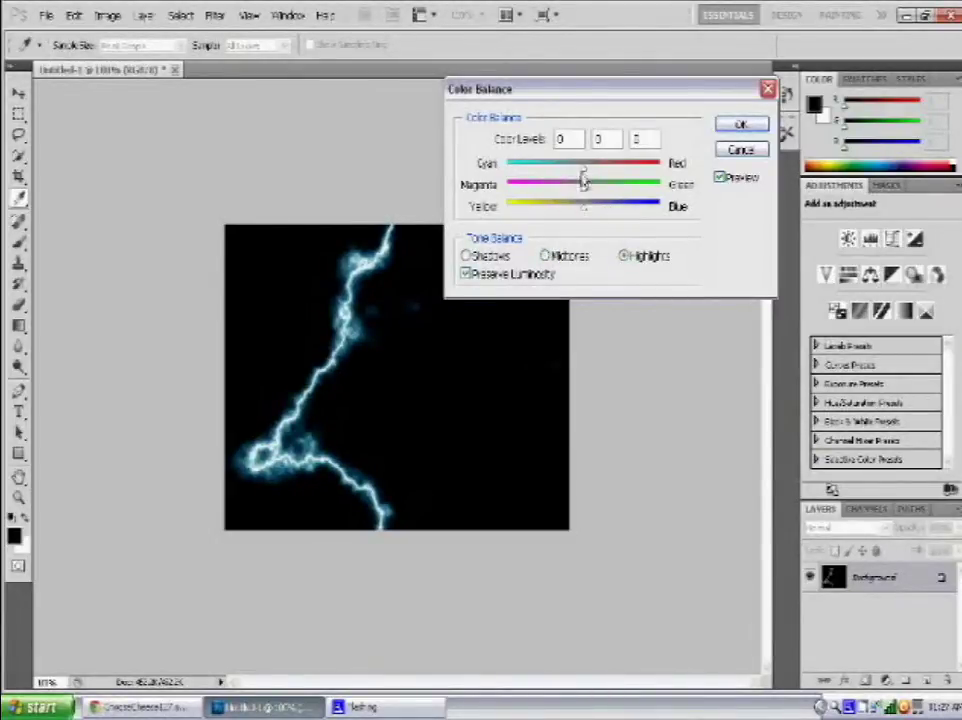
drag(582, 168, 486, 172)
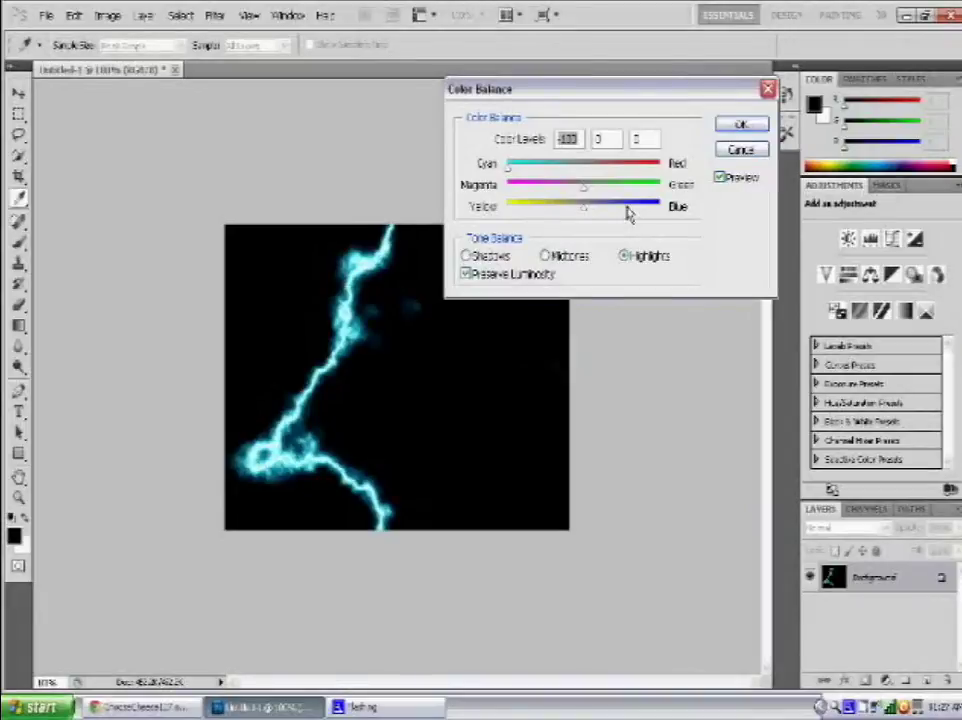
drag(586, 211, 597, 214)
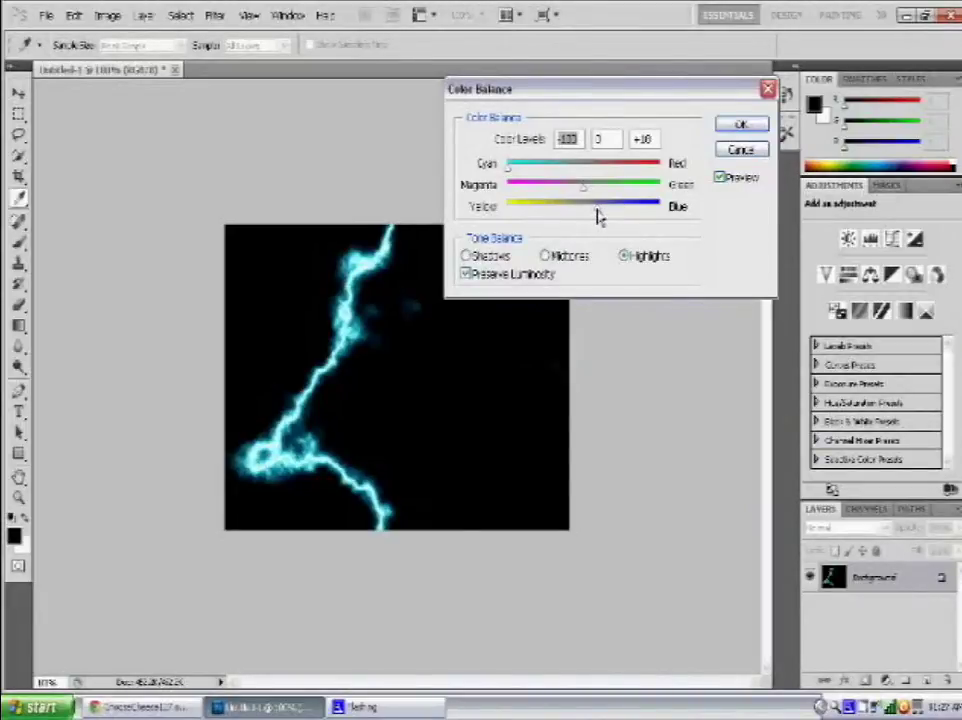
click(741, 126)
key(g)
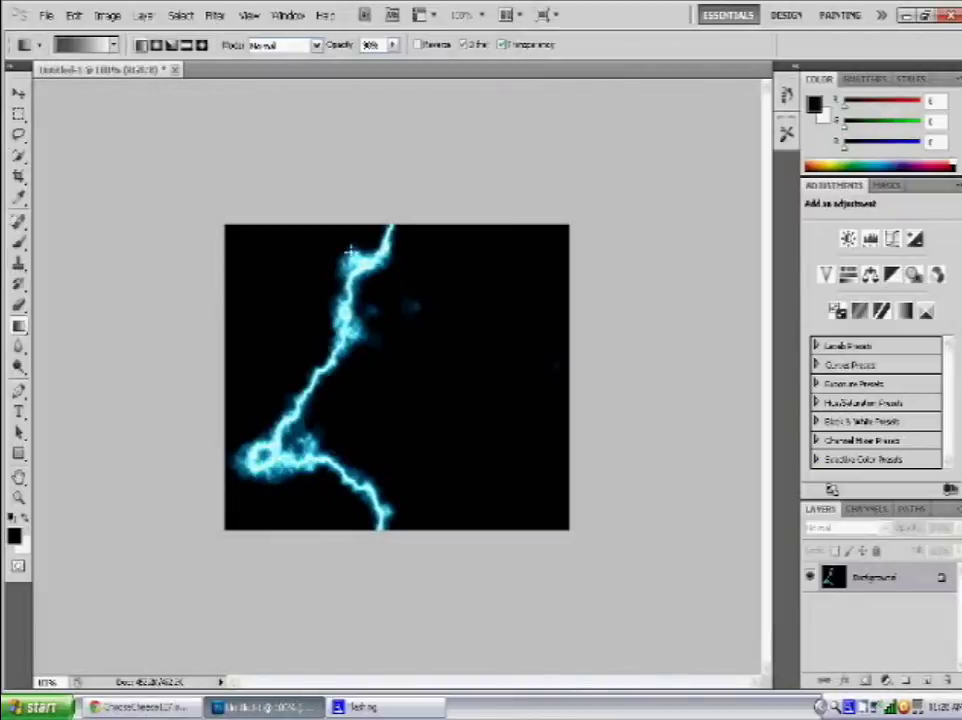
click(18, 497)
mouse_move(205, 230)
mouse_down()
mouse_move(467, 412)
mouse_move(562, 522)
mouse_up()
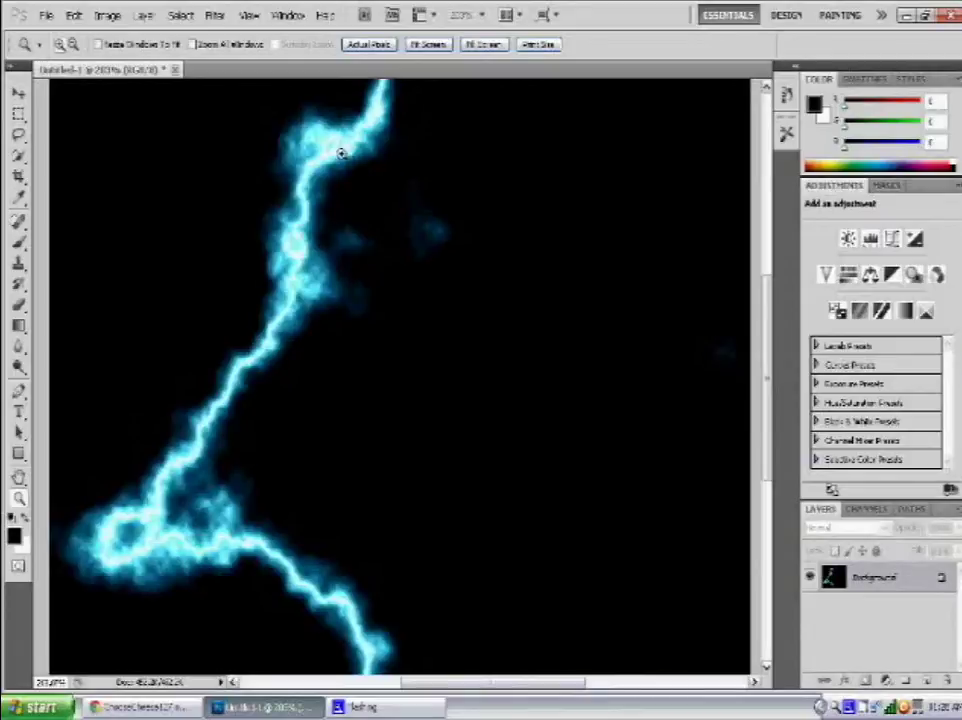
right_click(328, 247)
click(382, 330)
right_click(364, 292)
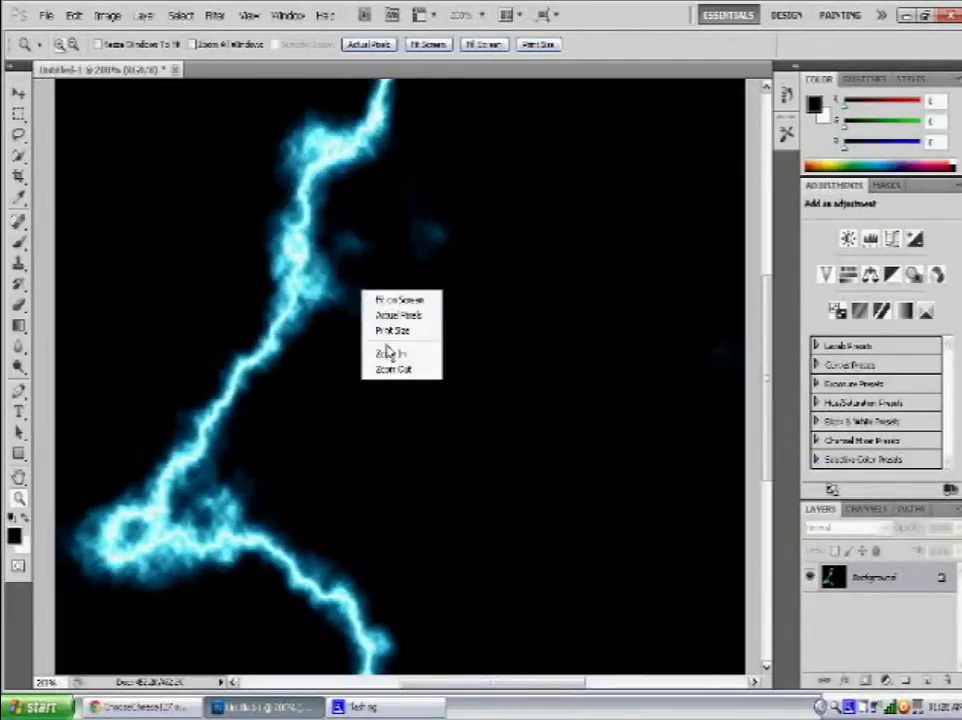
click(385, 314)
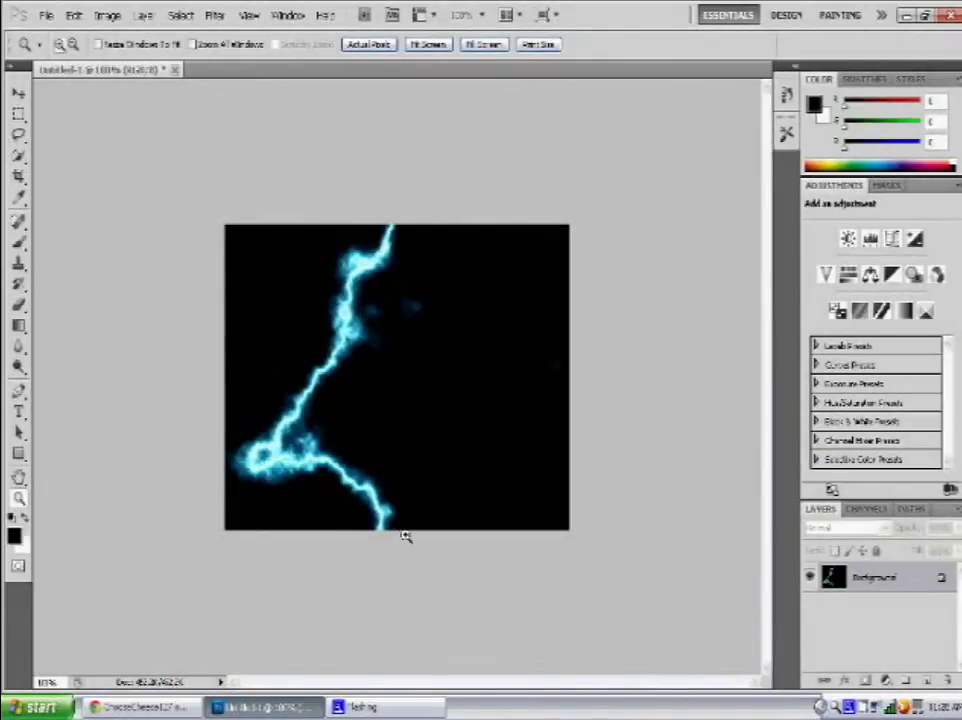